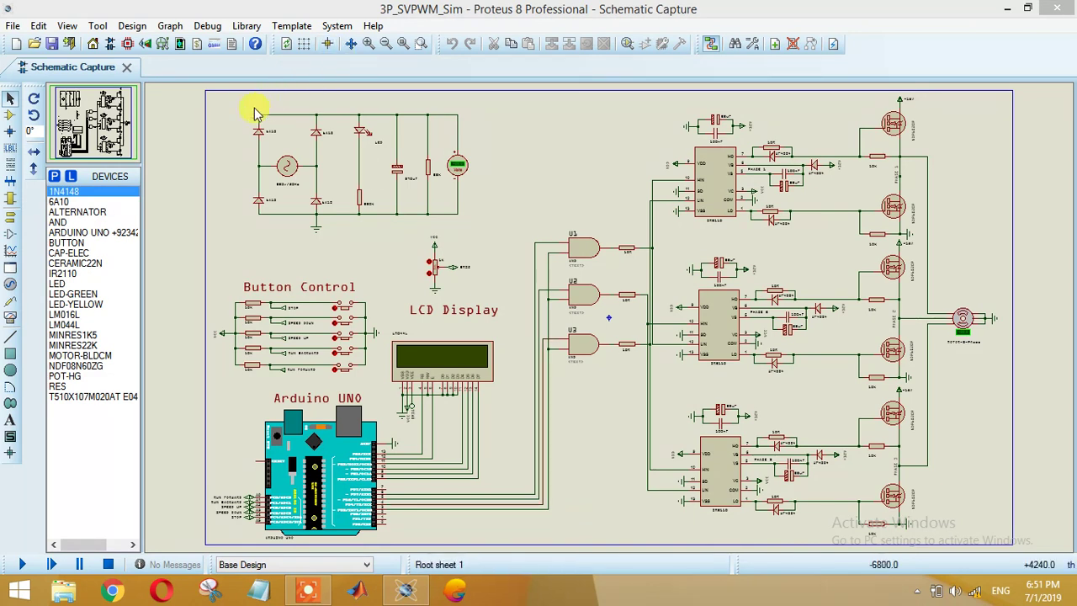
Step: Box-select the rectifier power-supply block at the top left of the schematic
drag(249, 101, 498, 240)
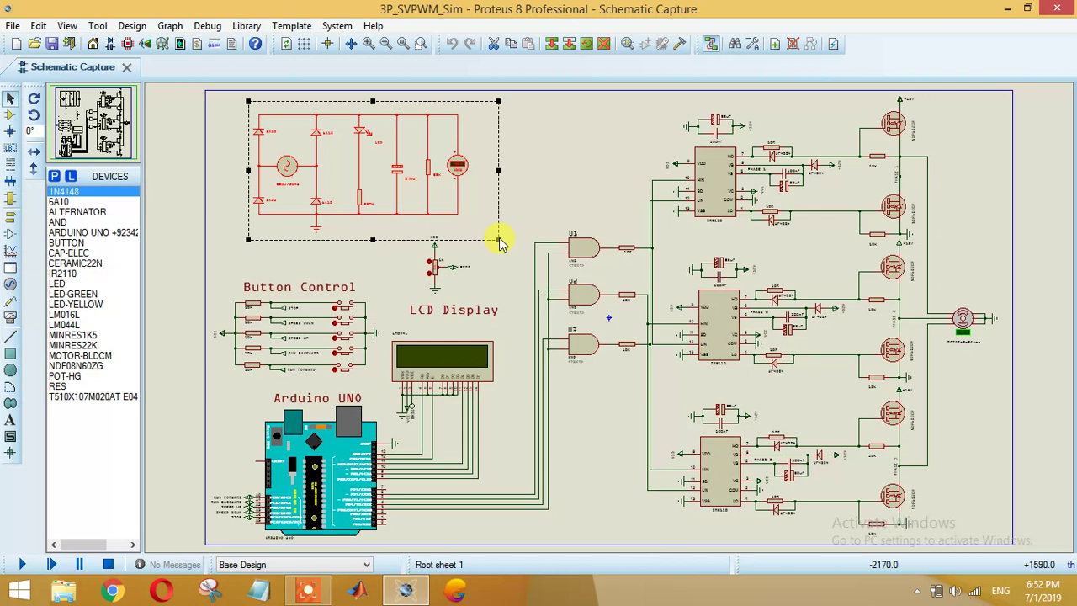
click(422, 43)
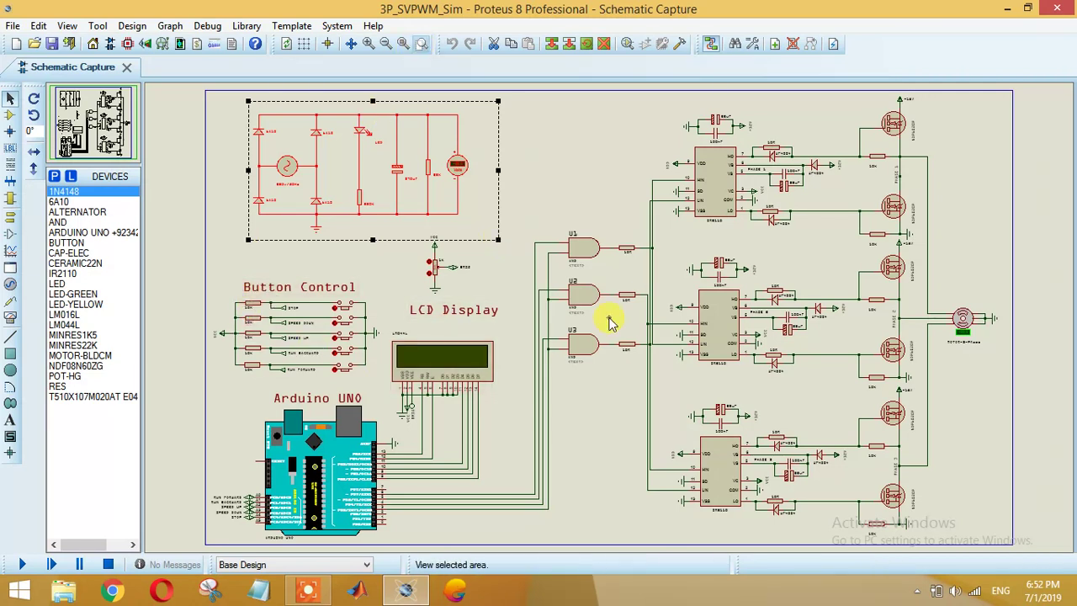
drag(195, 259, 384, 393)
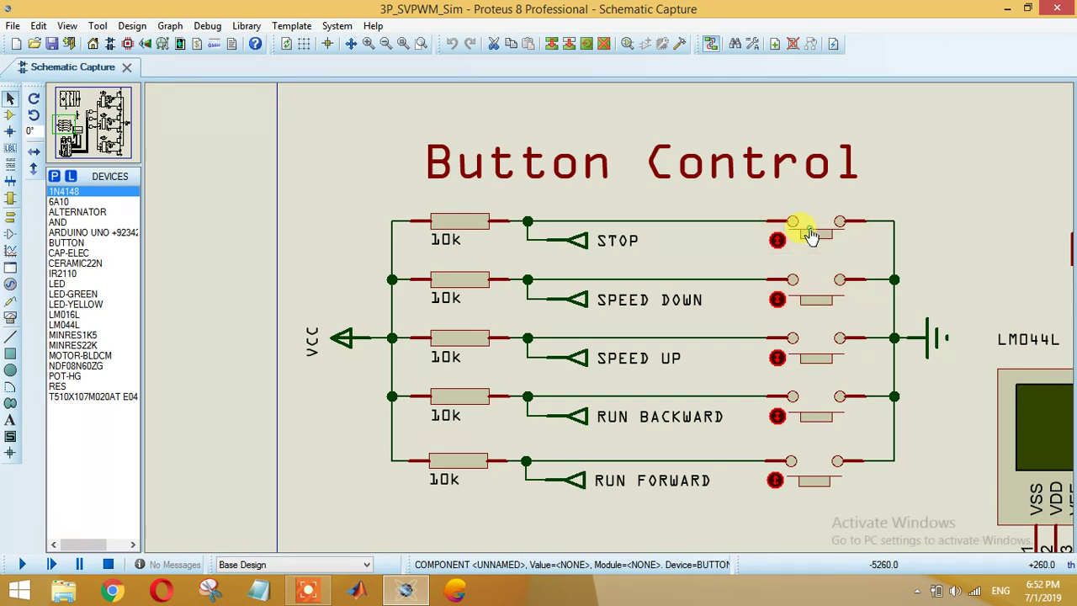
click(403, 43)
click(421, 43)
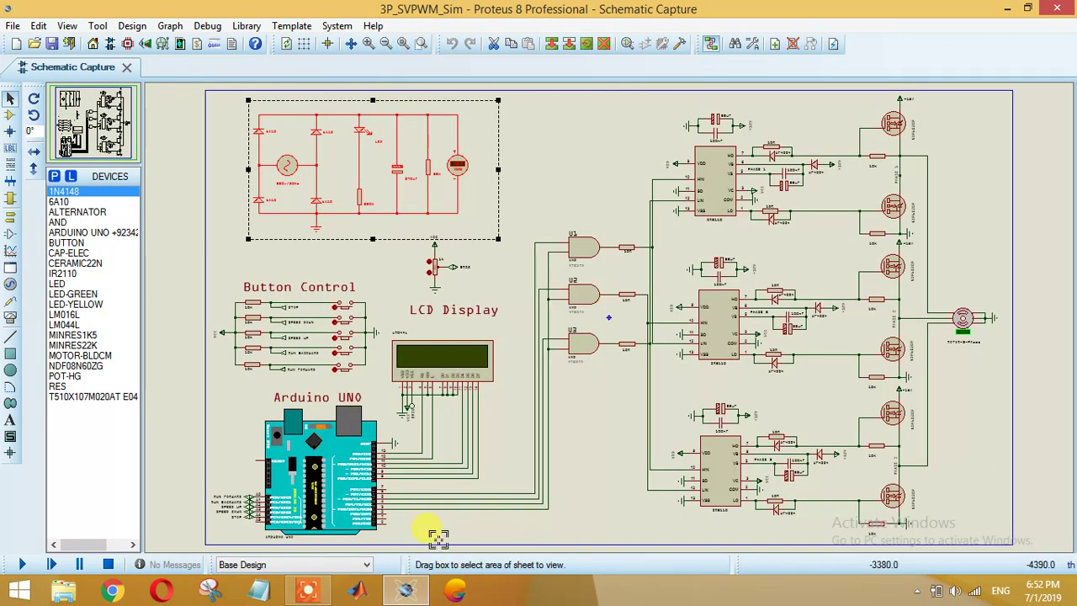
drag(437, 536, 211, 378)
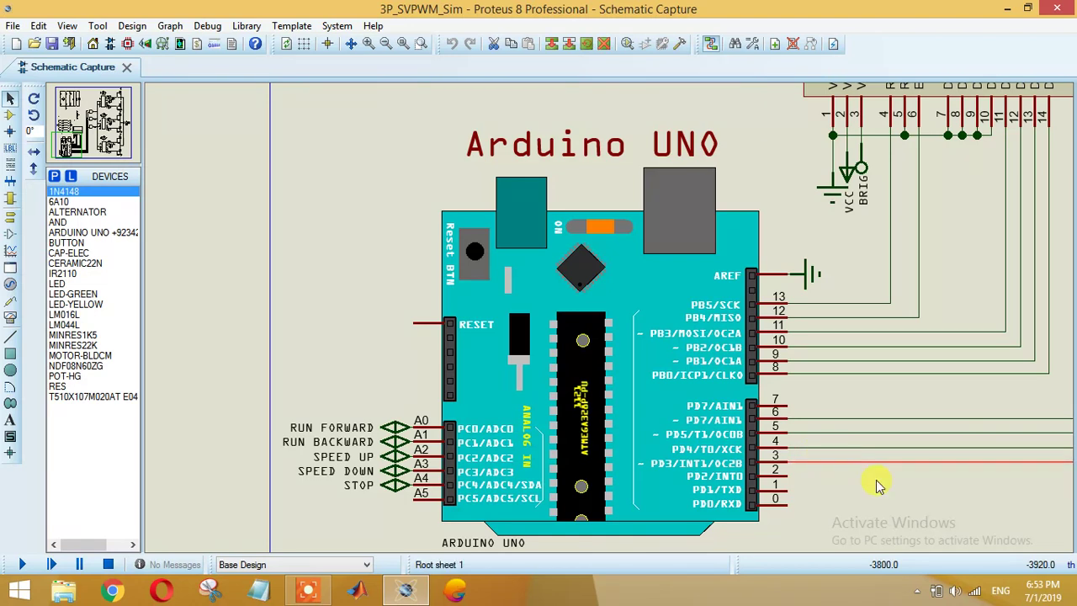
scroll(734, 388, down, 1)
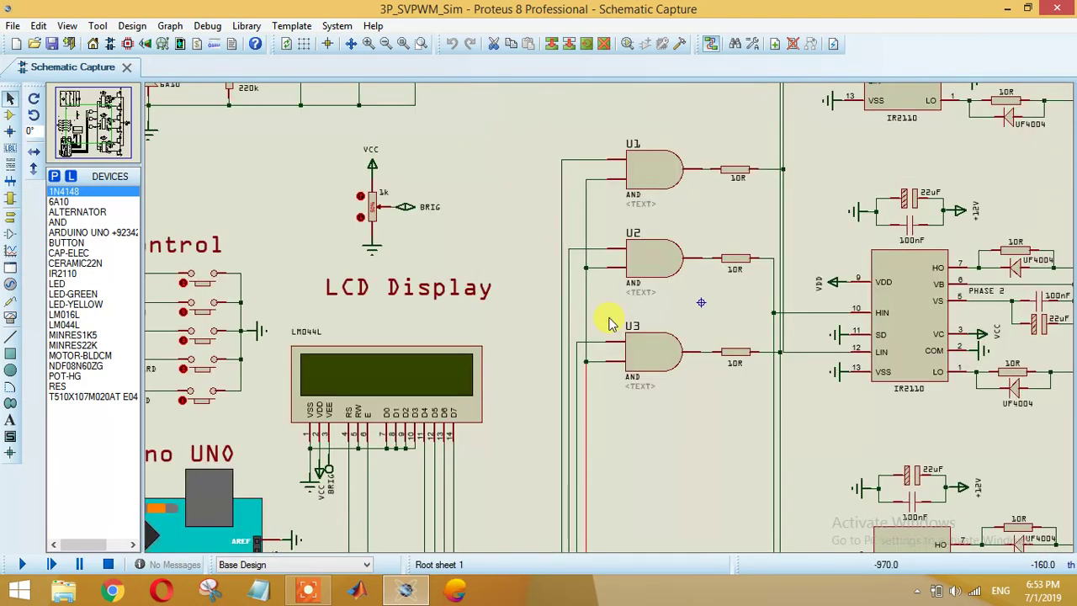
scroll(914, 156, up, 1)
scroll(622, 270, up, 1)
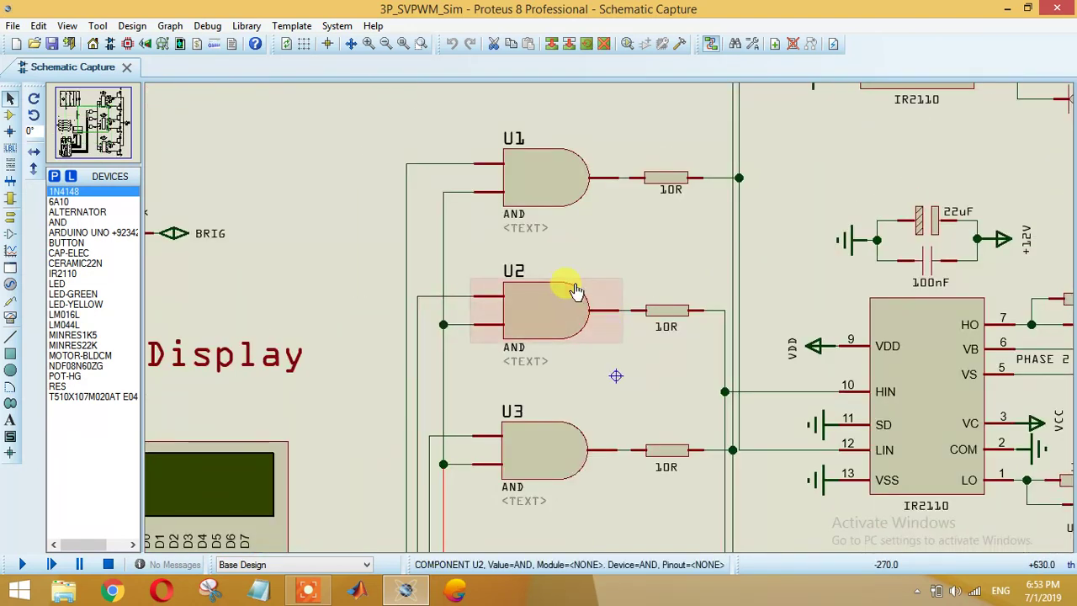
scroll(575, 290, up, 1)
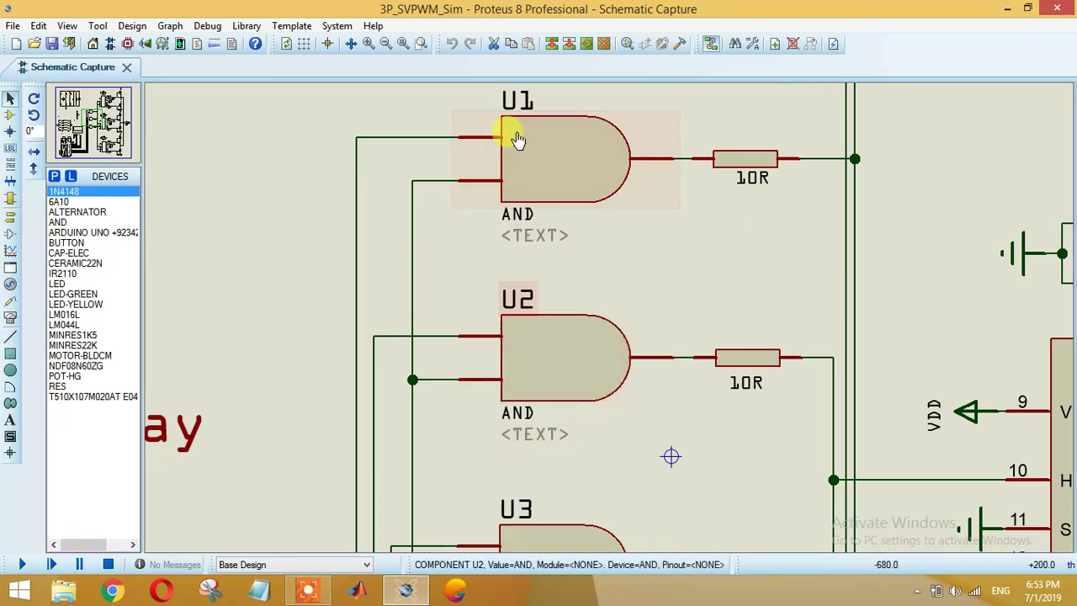
click(404, 43)
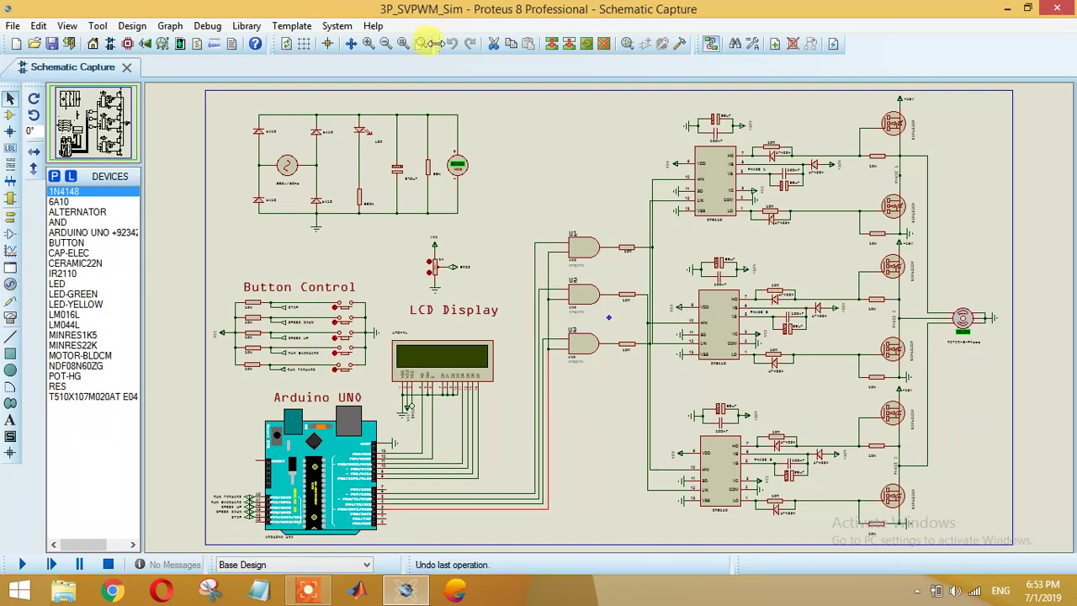
Step: Zoom into a small area of the schematic, then fit the whole sheet back into view
click(420, 44)
scroll(608, 360, down, 1)
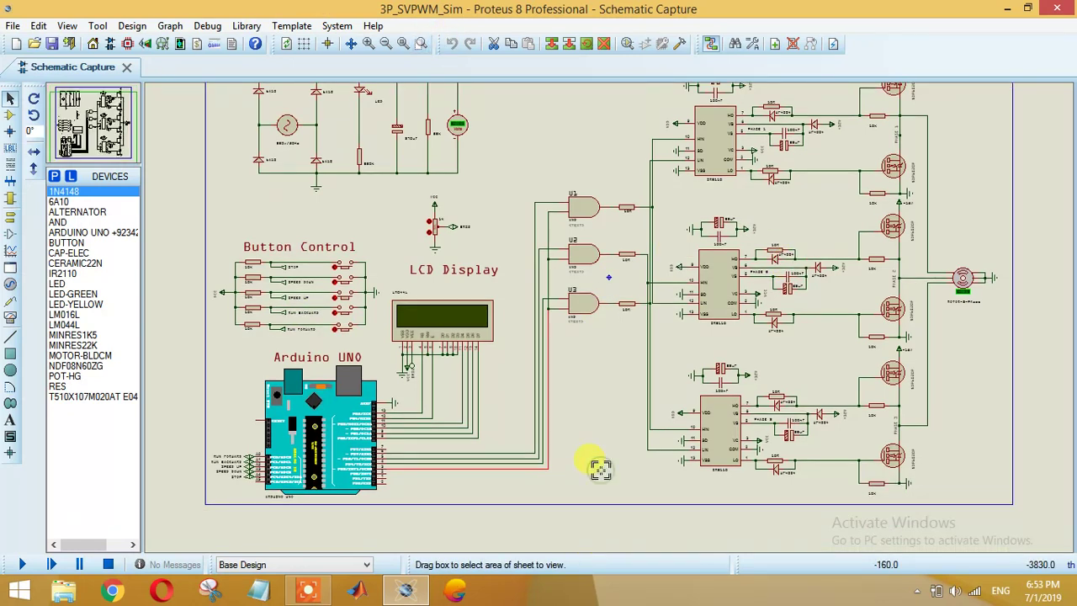
drag(600, 470, 570, 486)
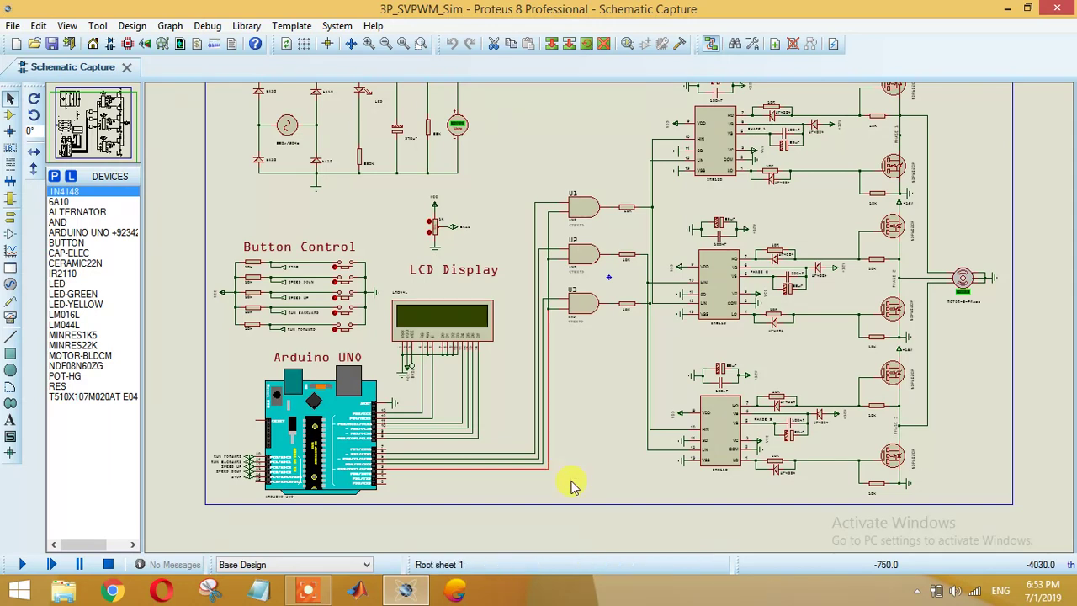
click(400, 43)
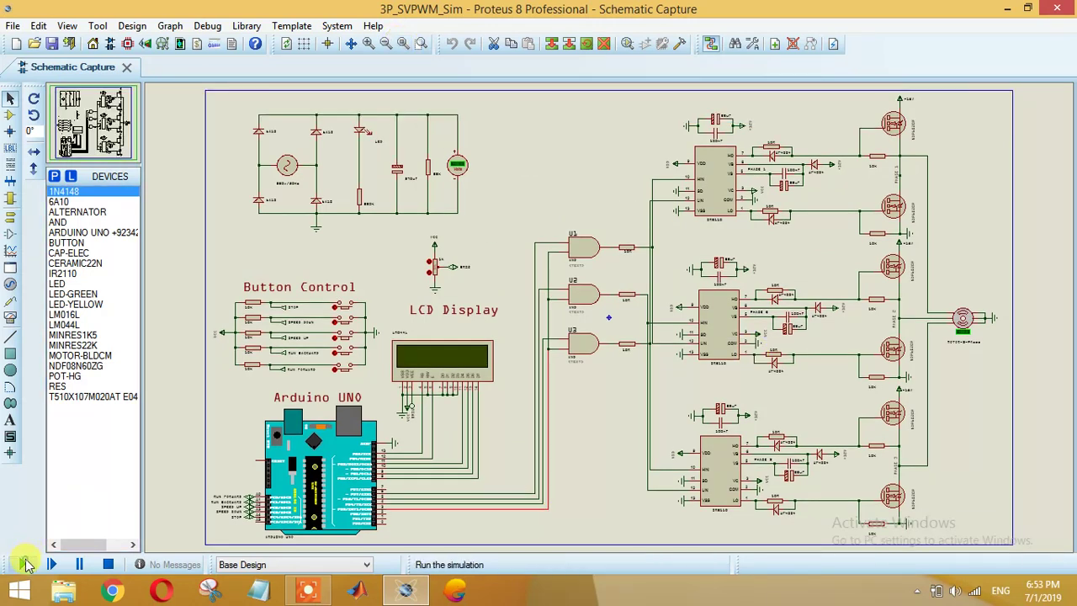
Step: Start the simulation and zoom in on the MOTOR-3-Phase motor to watch it turn
click(22, 564)
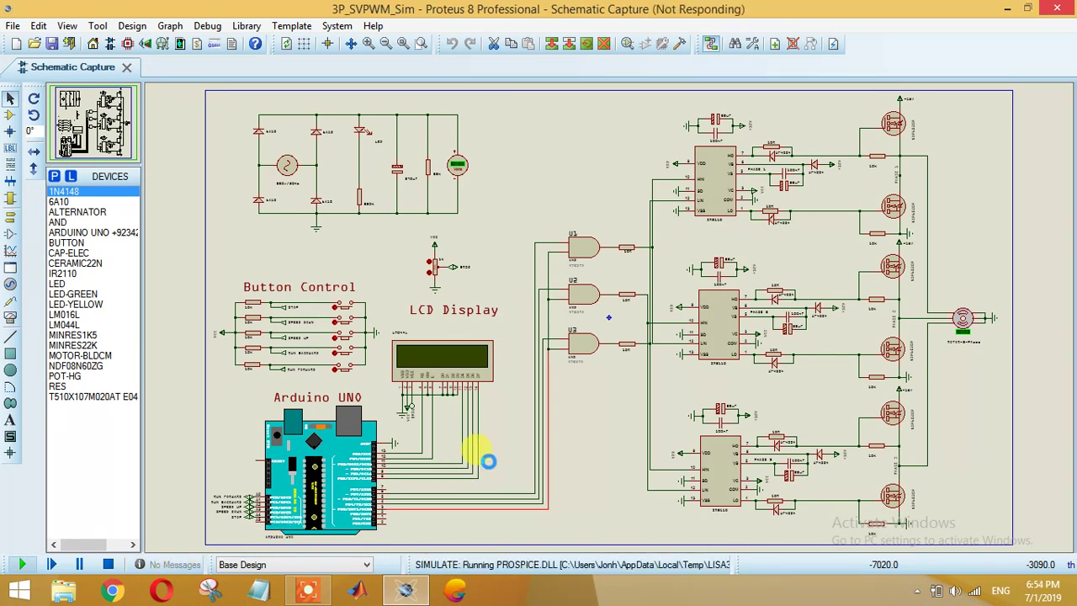
click(422, 43)
drag(1004, 349, 939, 299)
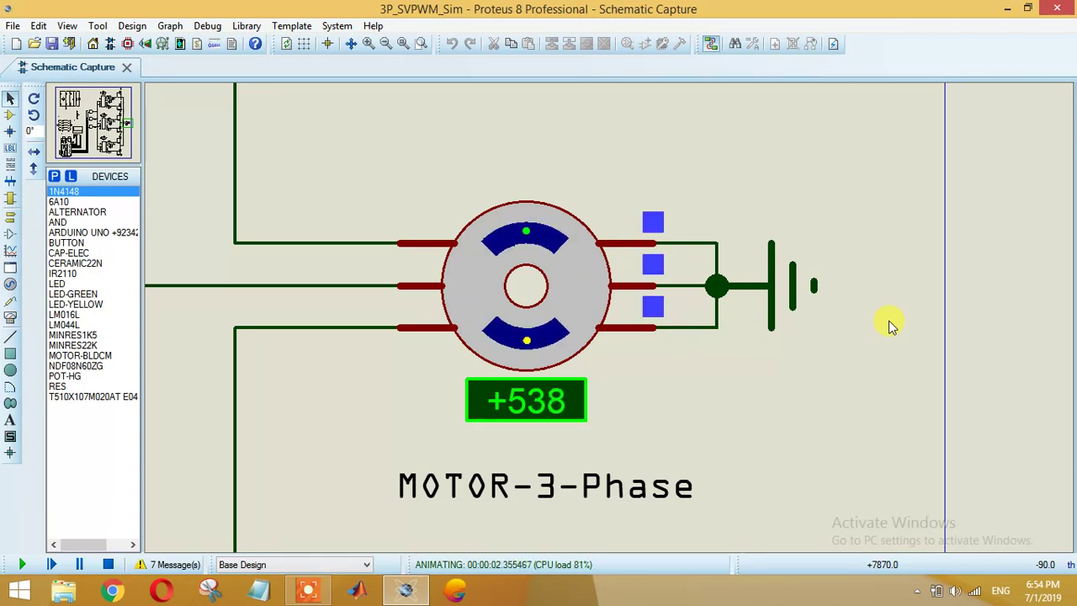
Step: Show the full sheet, then zoom into the Button Control and LCD Display area
click(411, 49)
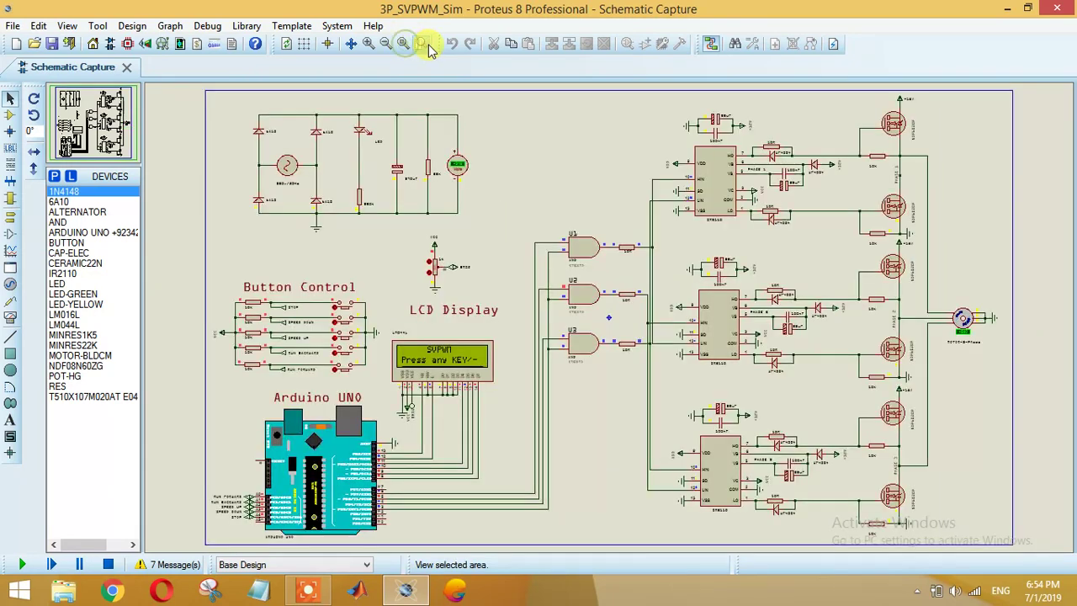
click(420, 43)
drag(149, 224, 589, 531)
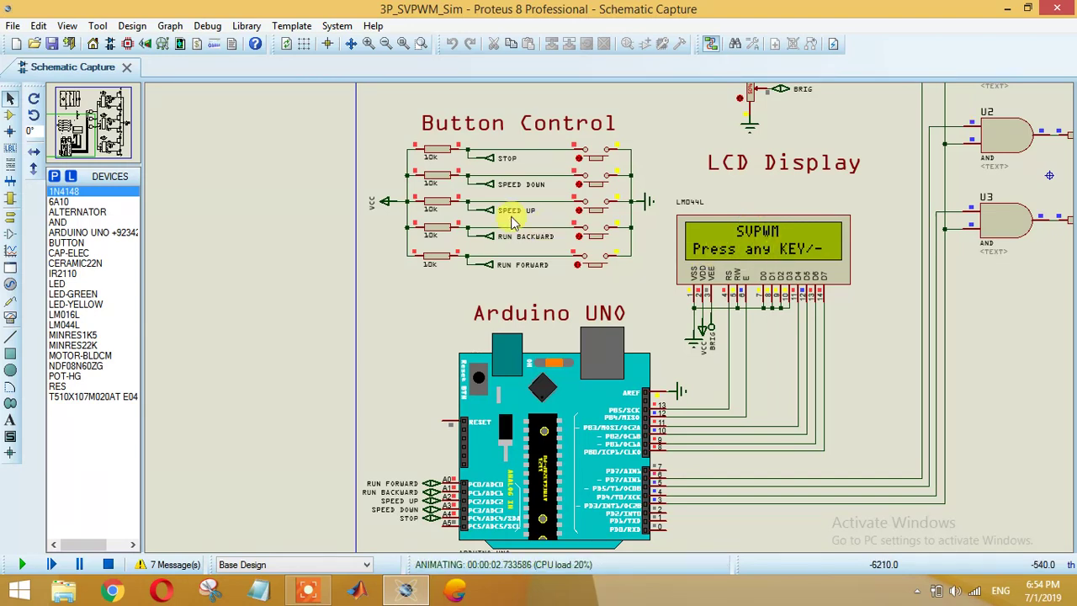
Step: Press RUN FORWARD, RUN BACKWARD, SPEED UP, SPEED DOWN and STOP, then stop the simulation
click(584, 267)
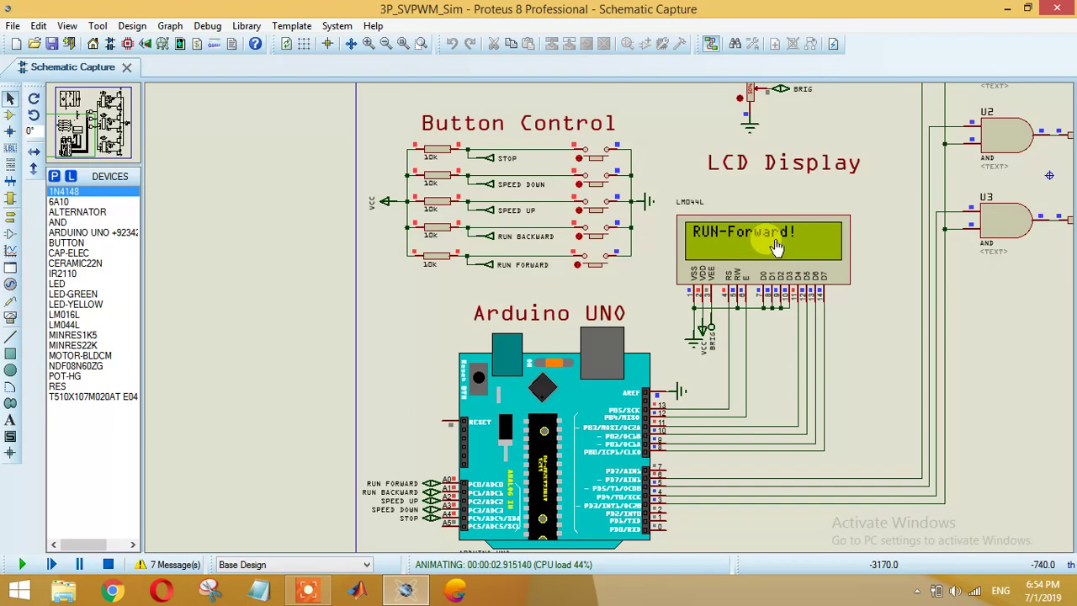
click(600, 239)
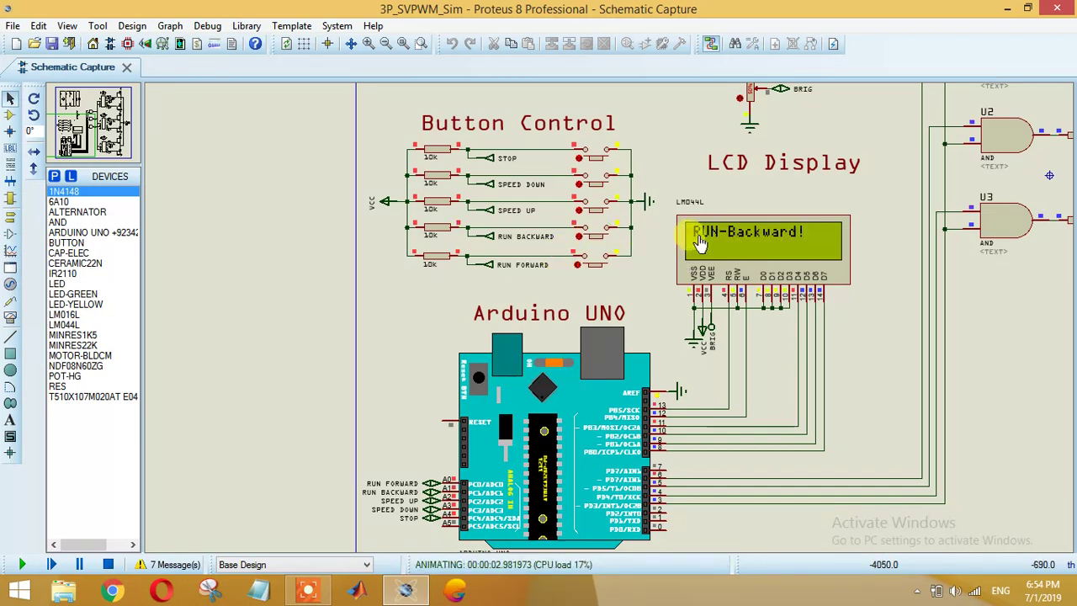
click(593, 211)
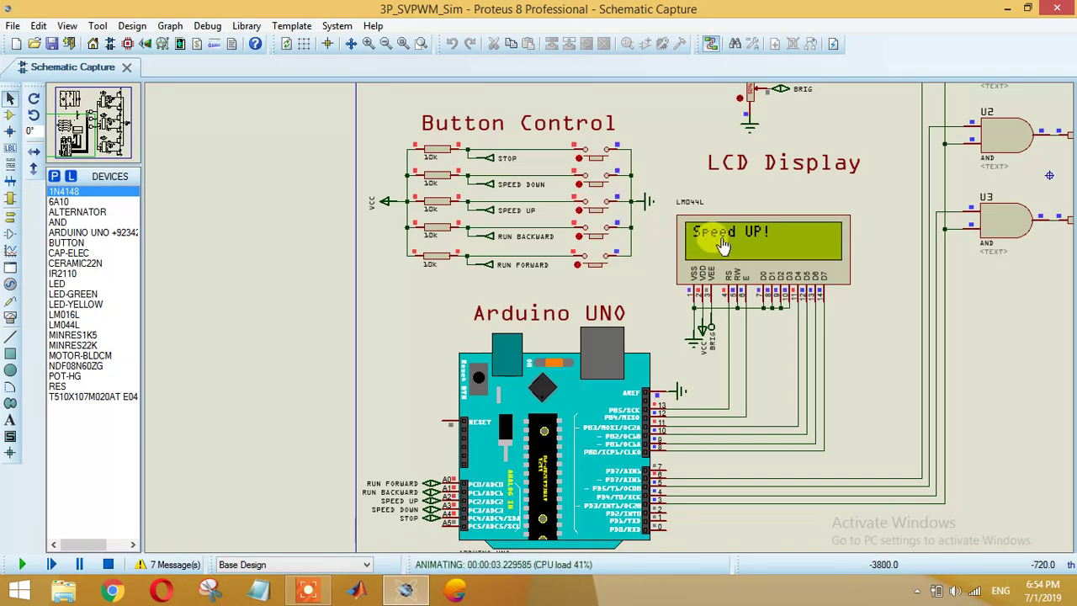
click(593, 184)
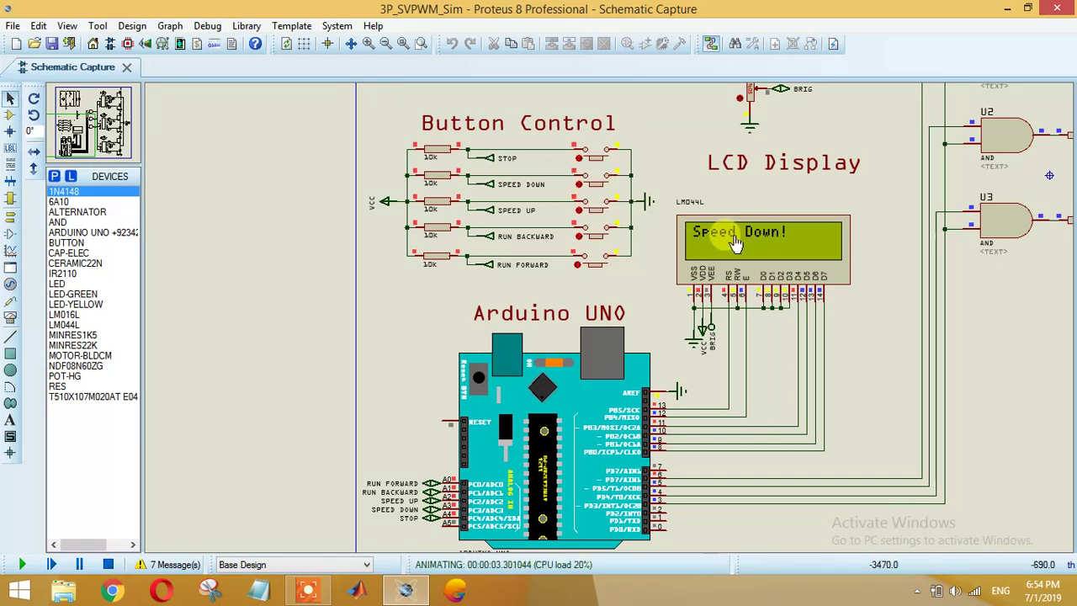
click(585, 159)
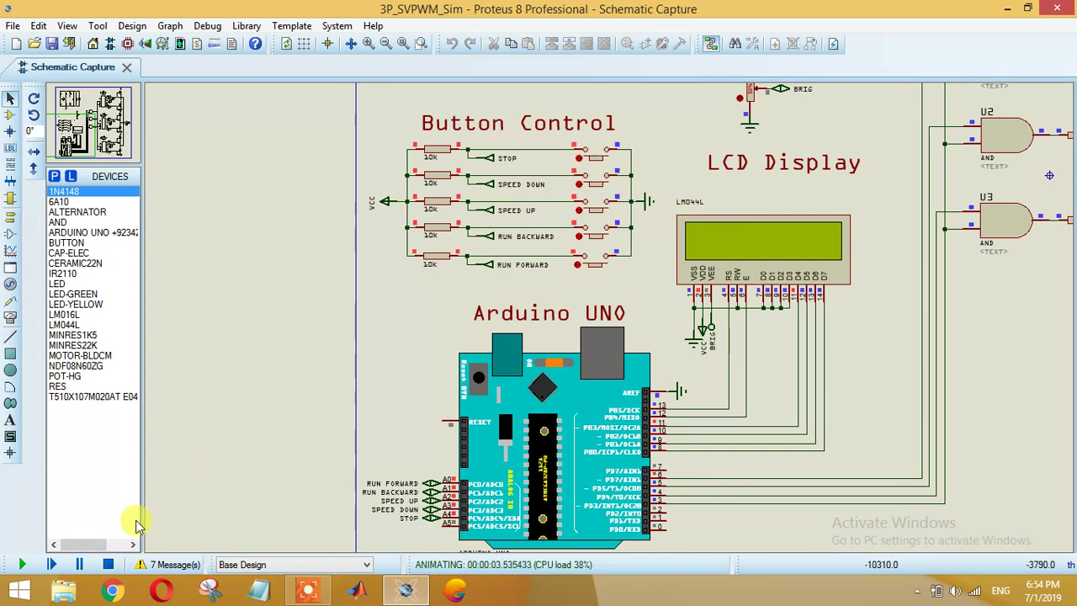
click(109, 565)
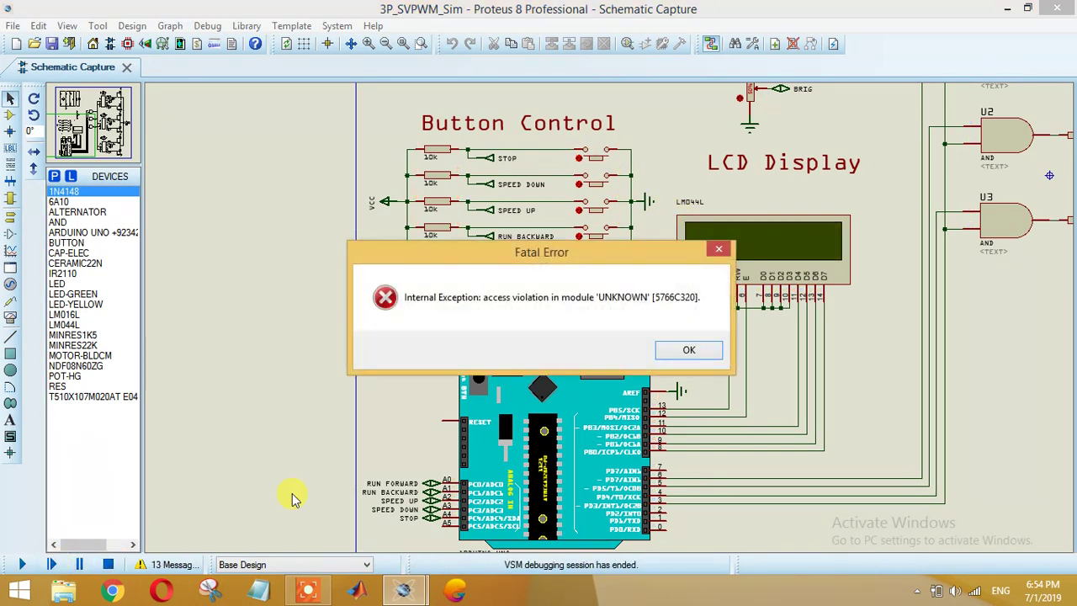
key(Return)
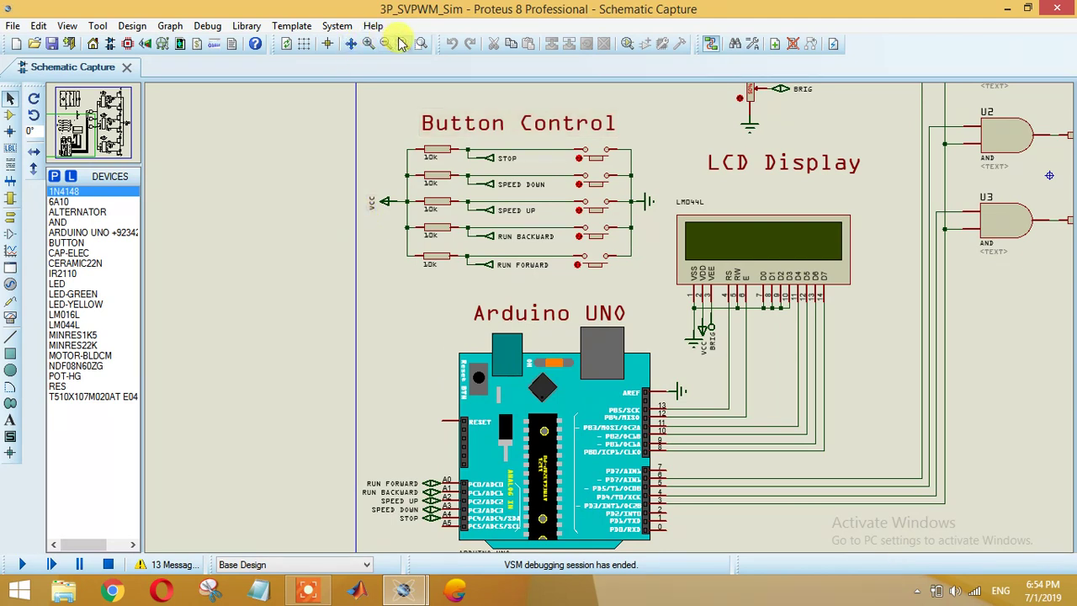
click(403, 43)
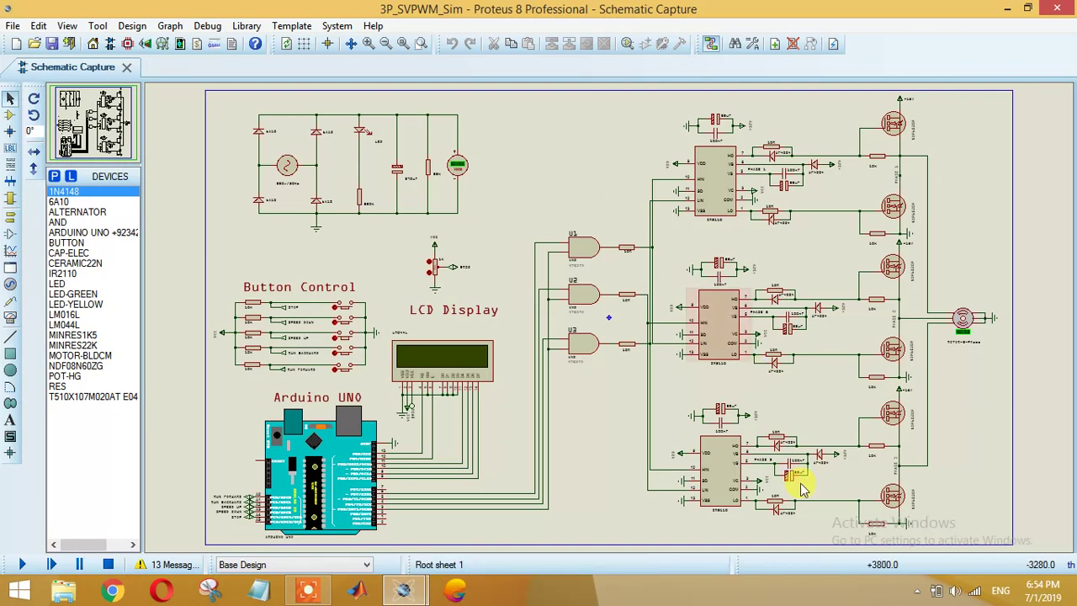
click(760, 496)
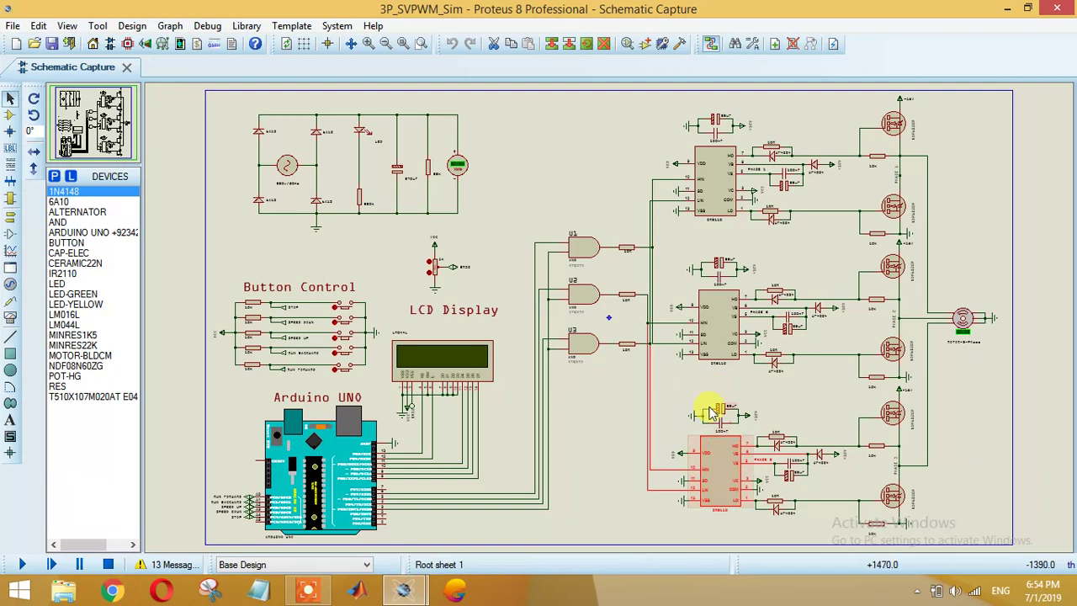
click(740, 427)
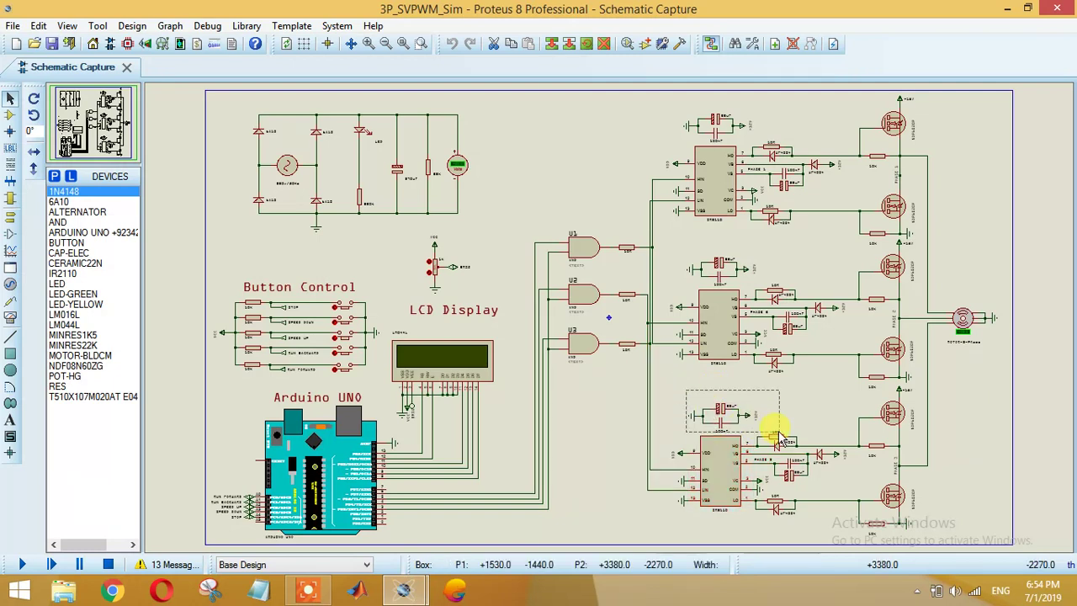
click(785, 503)
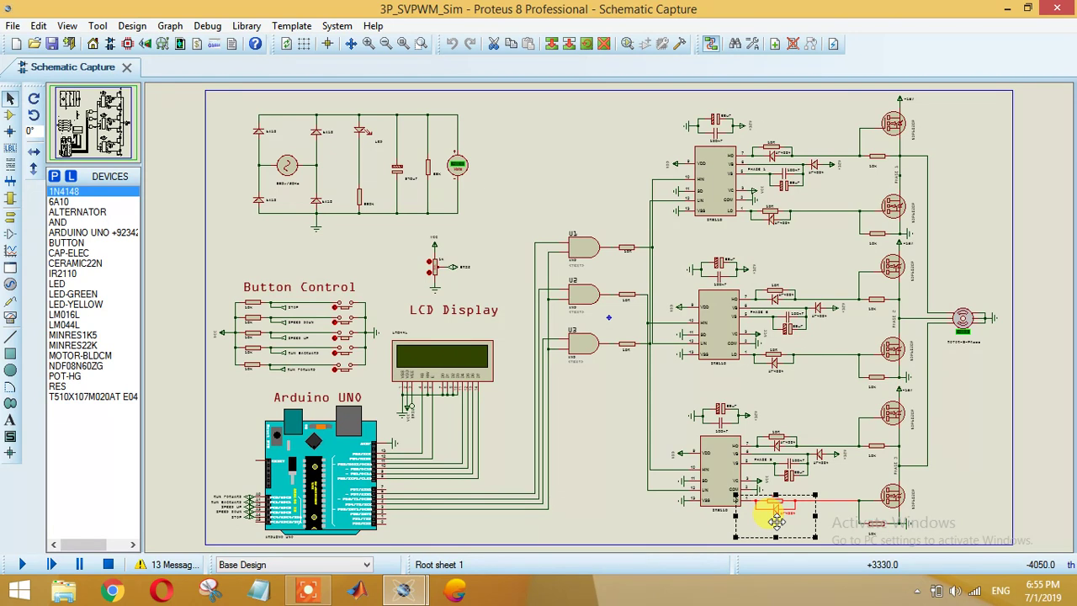
click(830, 542)
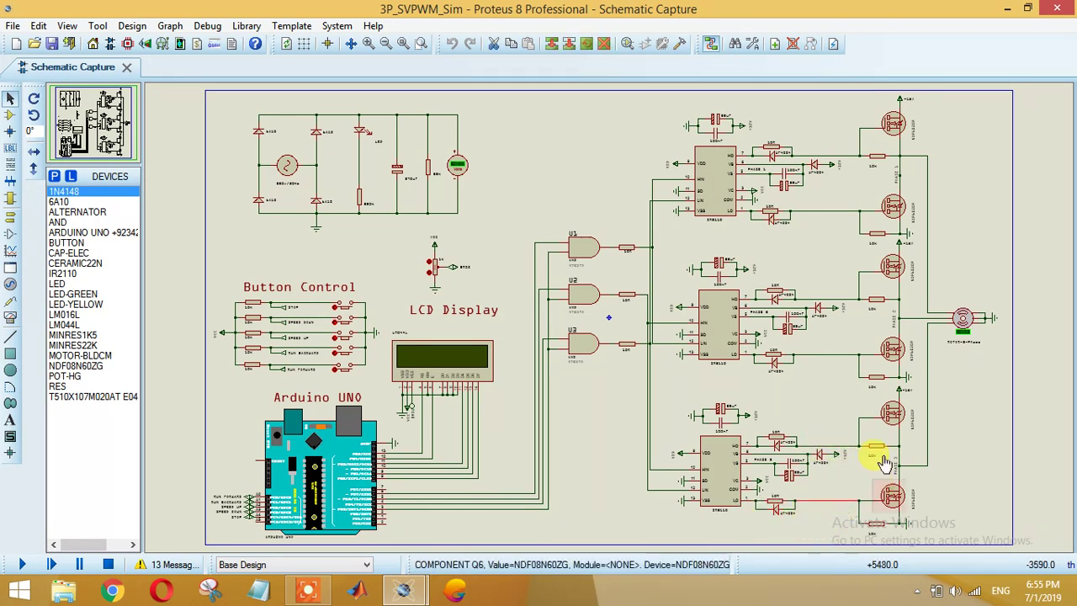
click(890, 414)
click(891, 496)
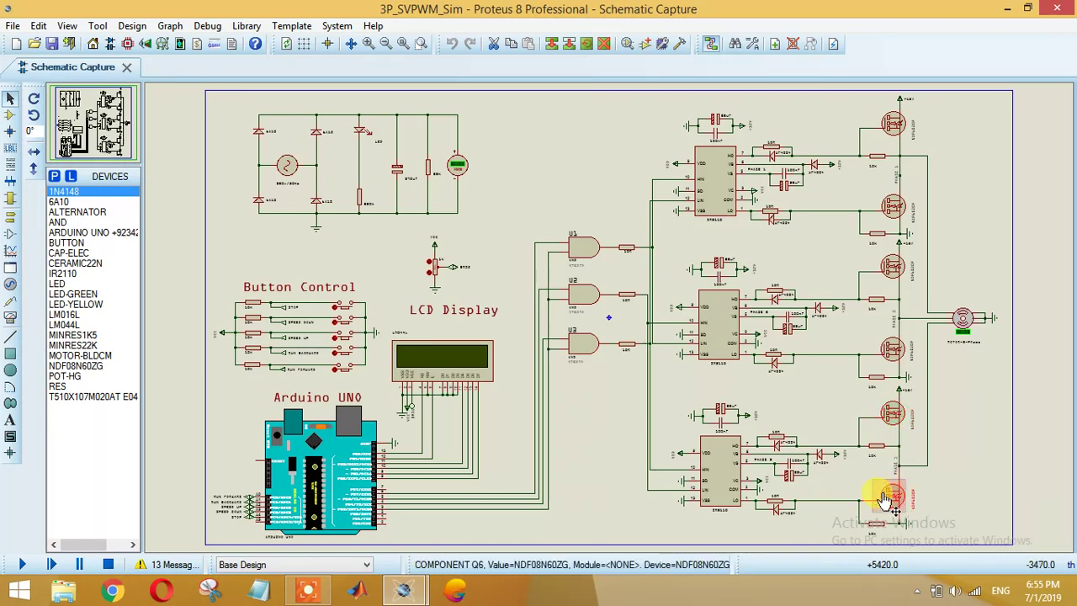
click(928, 428)
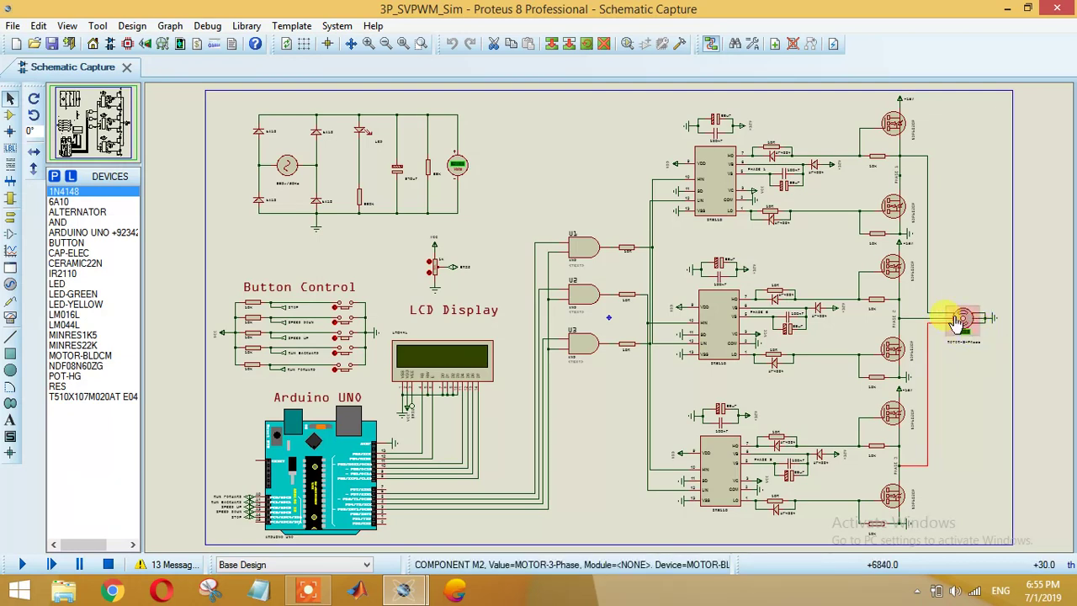
click(927, 302)
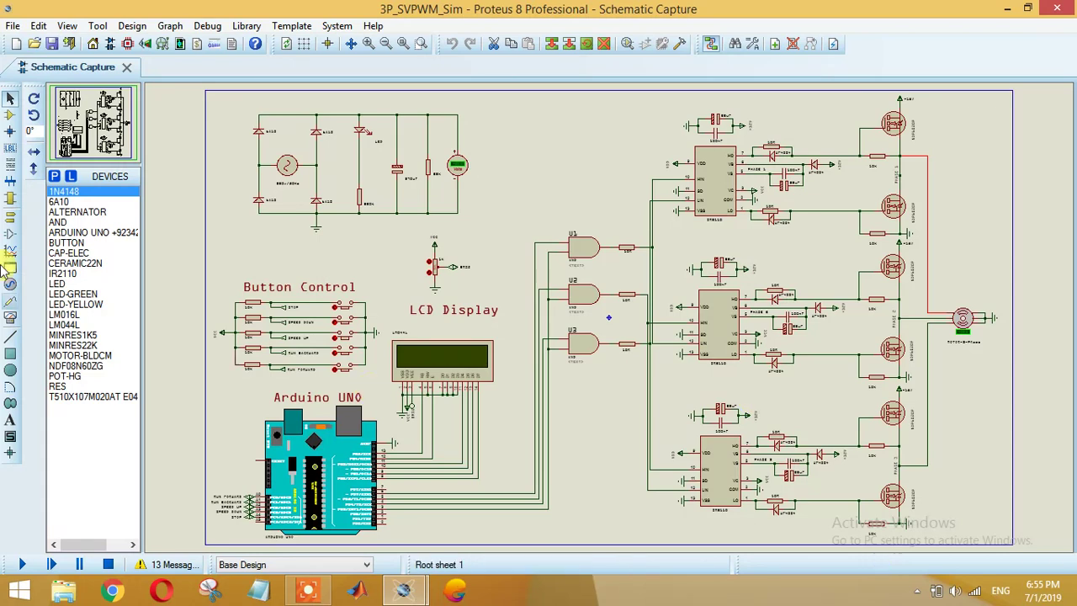
Step: Switch to the 2D text tool, clearing the wire selection and choosing a text style
click(10, 419)
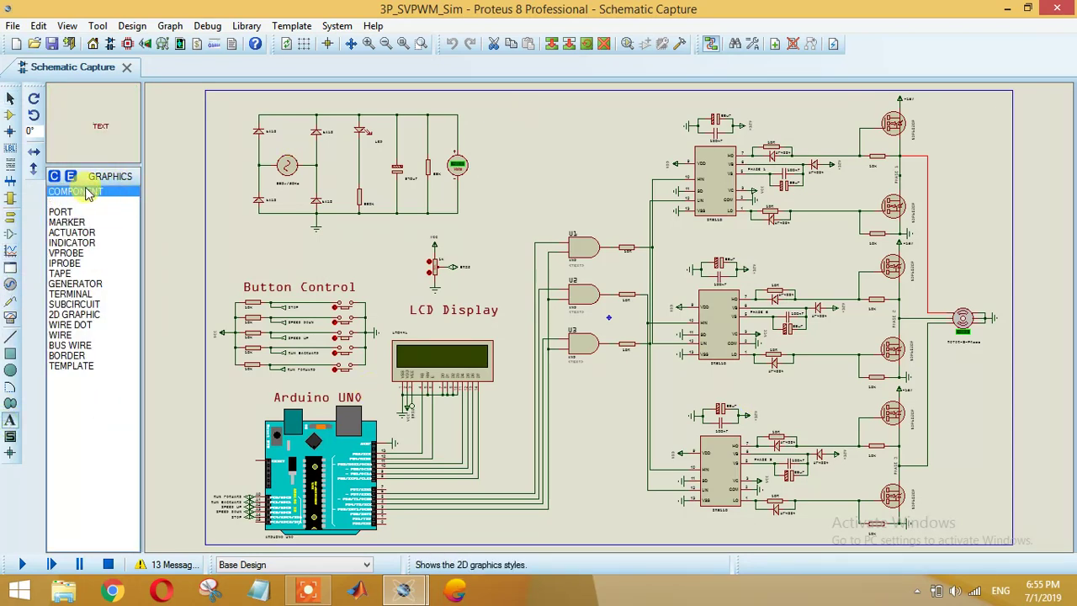
click(506, 102)
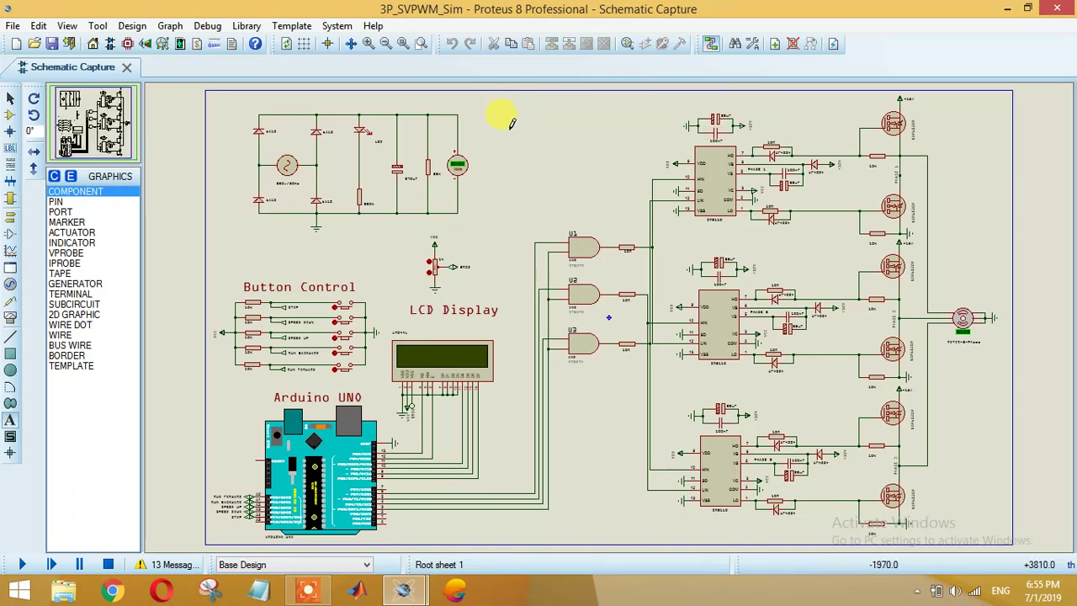
click(84, 193)
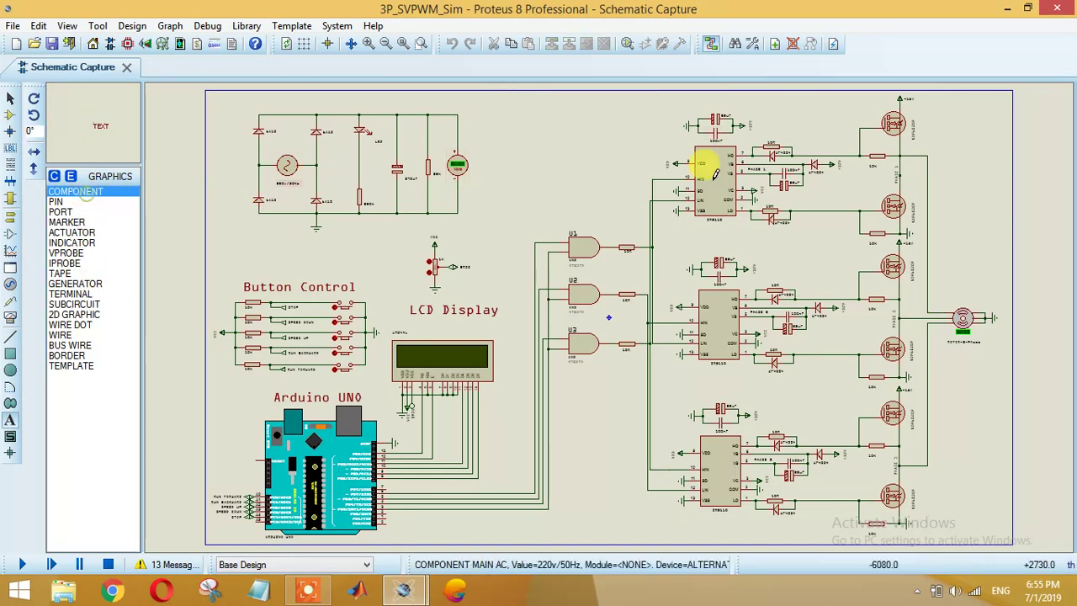
Step: Place a text label with the contact e-mail in OCR A Extended font, 0.2in high
click(555, 130)
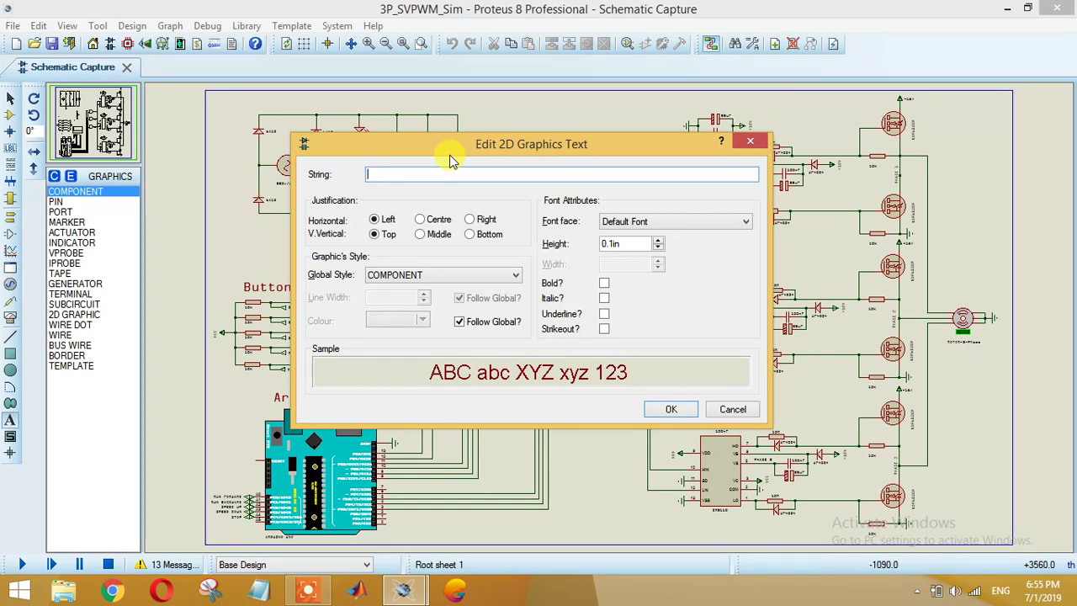
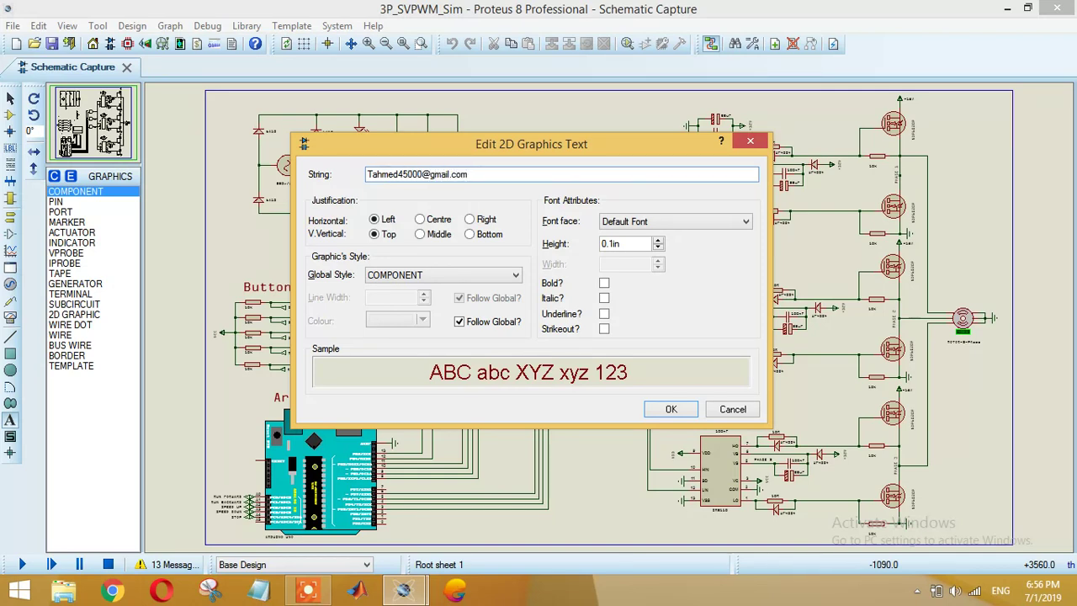
click(669, 220)
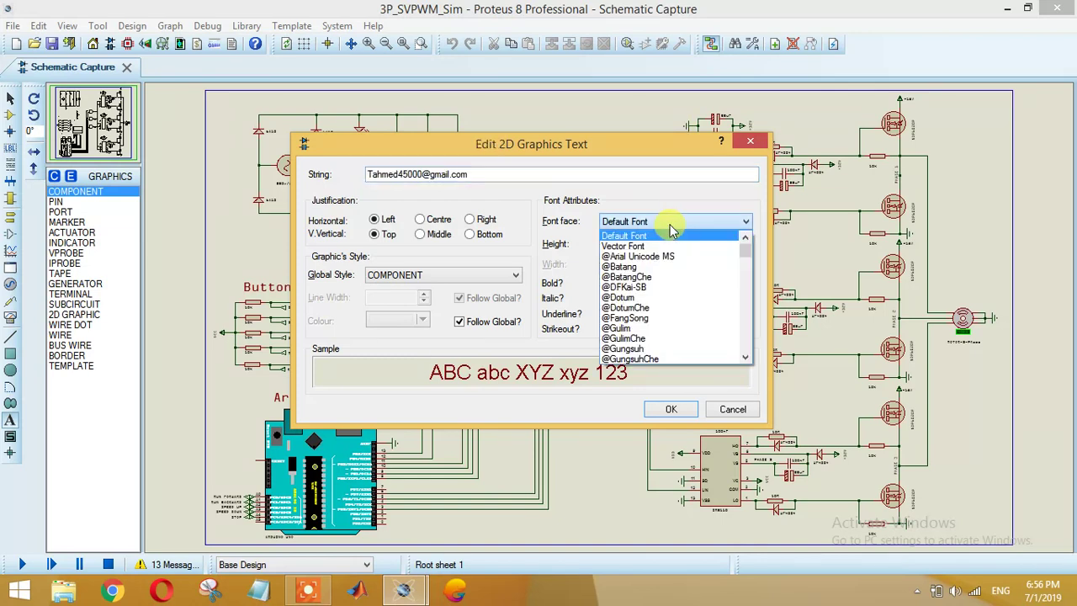
key(o)
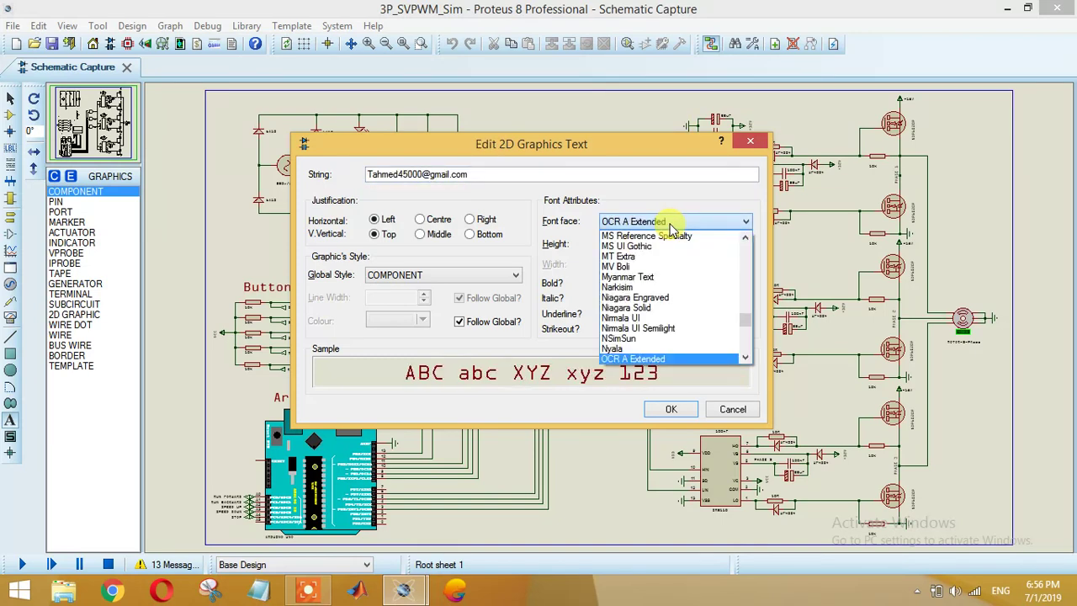
key(Return)
click(610, 244)
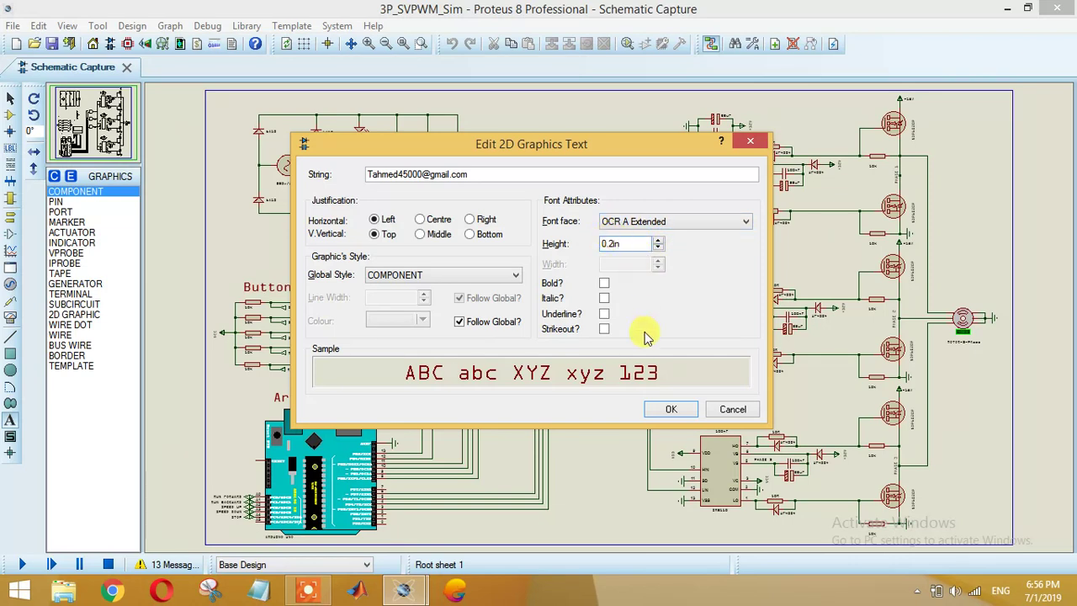
click(670, 409)
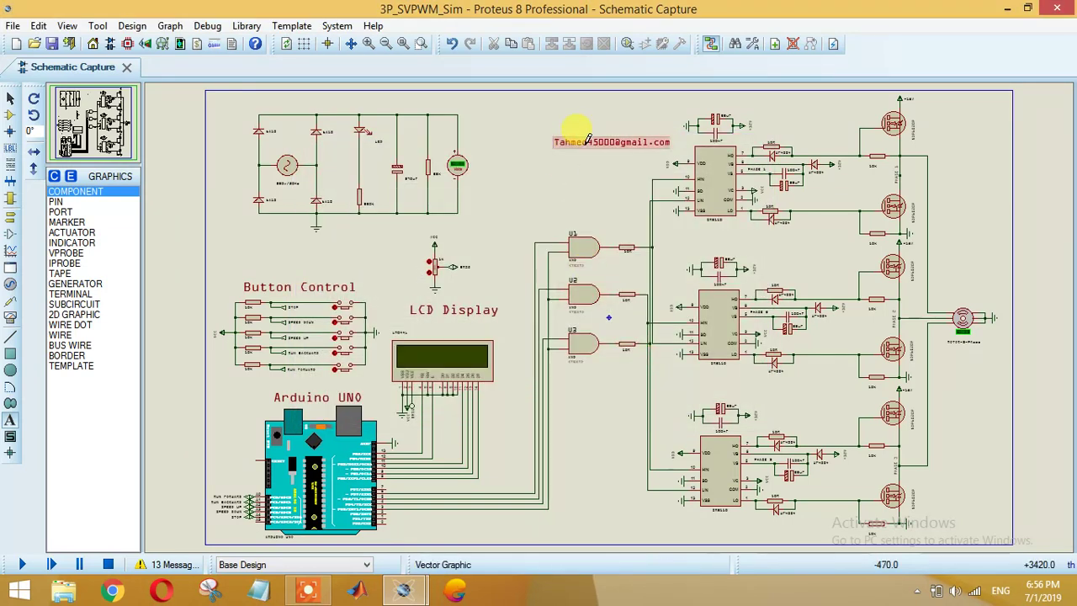
Step: Raise the e-mail label's text height so it spans the top-right driver section
click(10, 99)
double_click(630, 144)
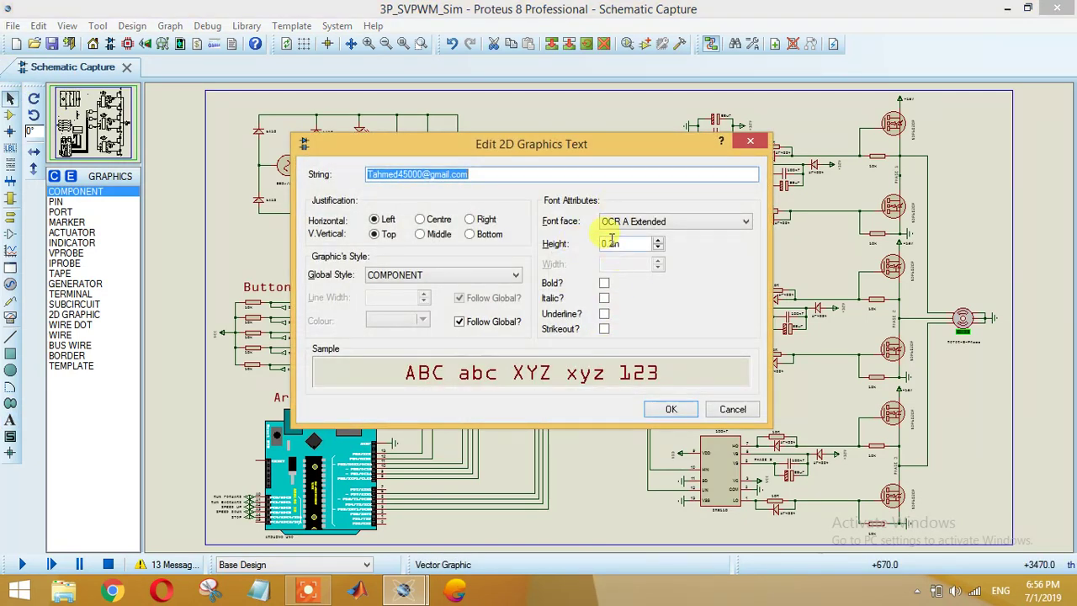
click(612, 243)
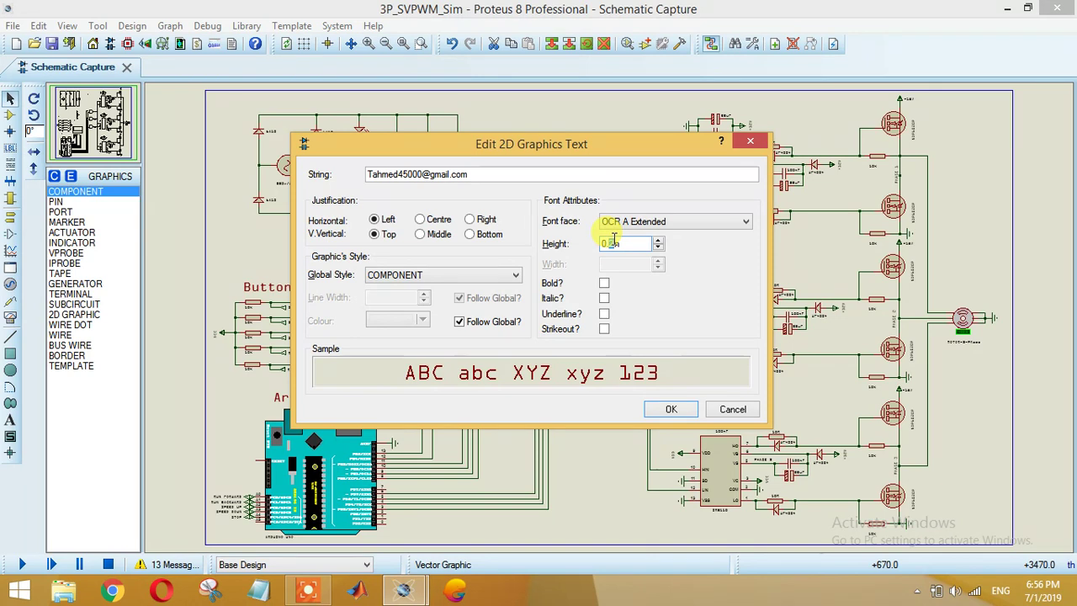
click(667, 410)
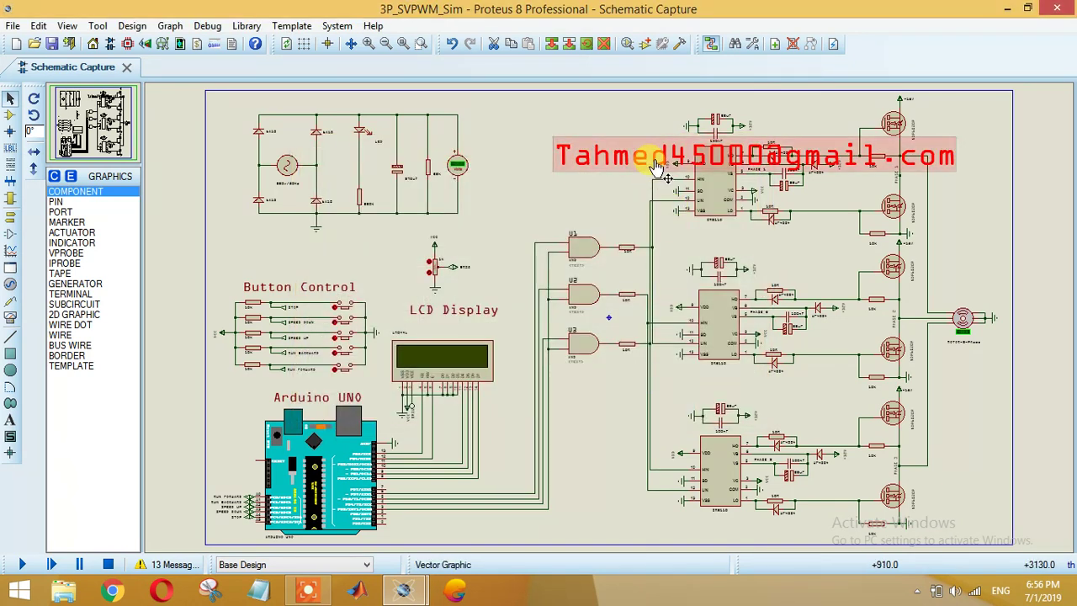
drag(661, 164, 493, 121)
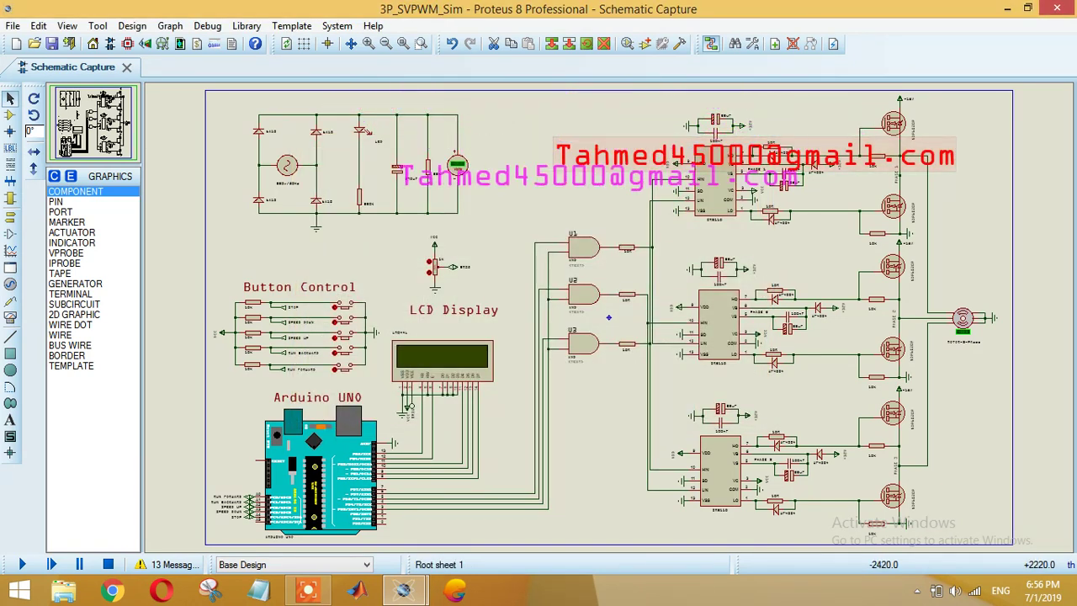
Step: Drag the enlarged e-mail label to just below the sheet border and deselect it
scroll(609, 316, down, 2)
scroll(446, 425, down, 2)
drag(588, 103, 436, 446)
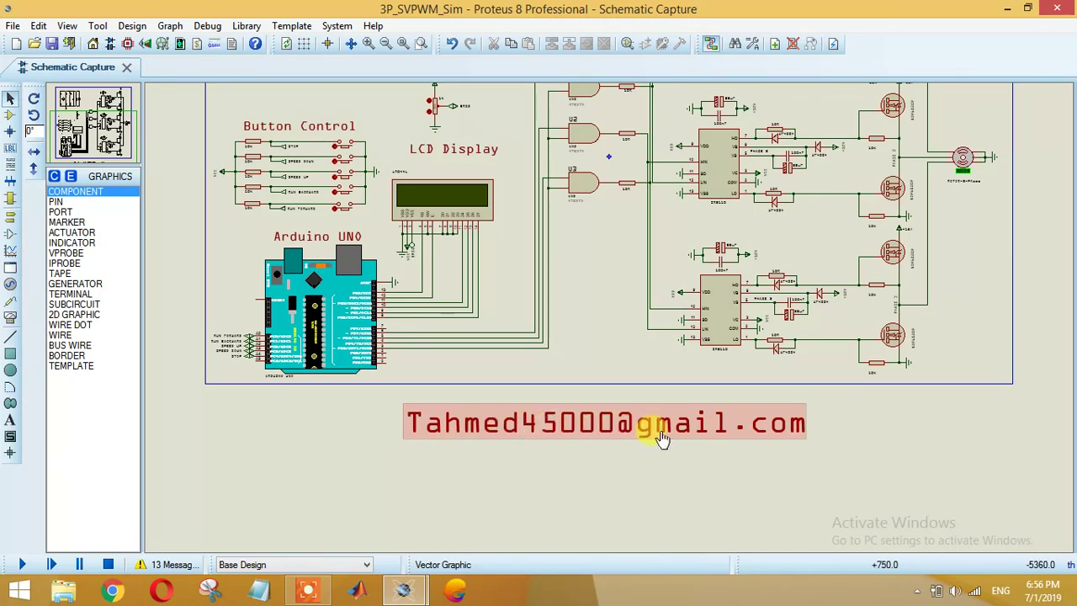
click(794, 454)
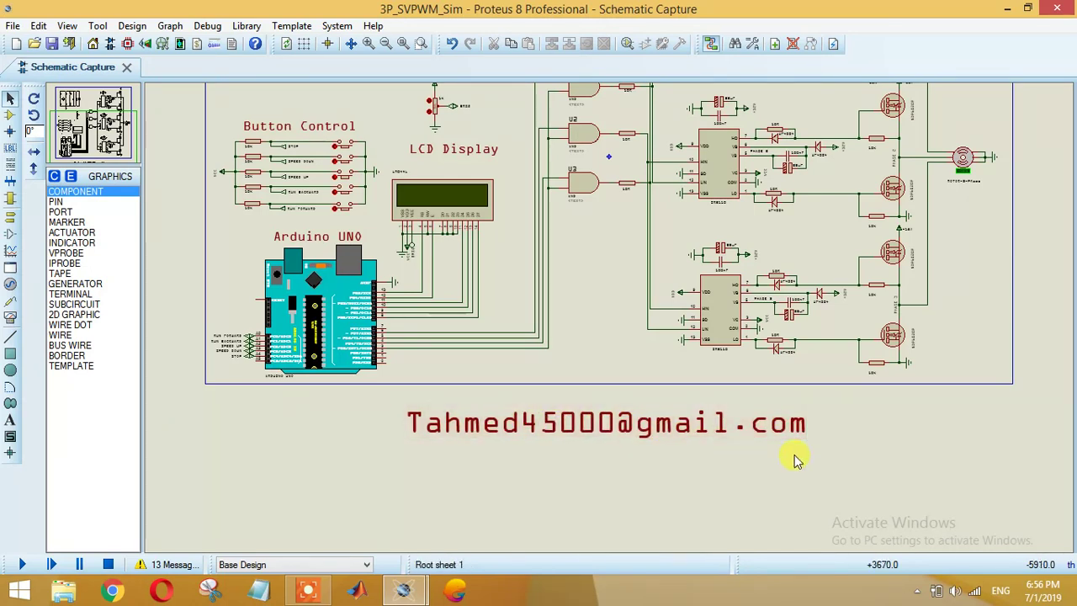